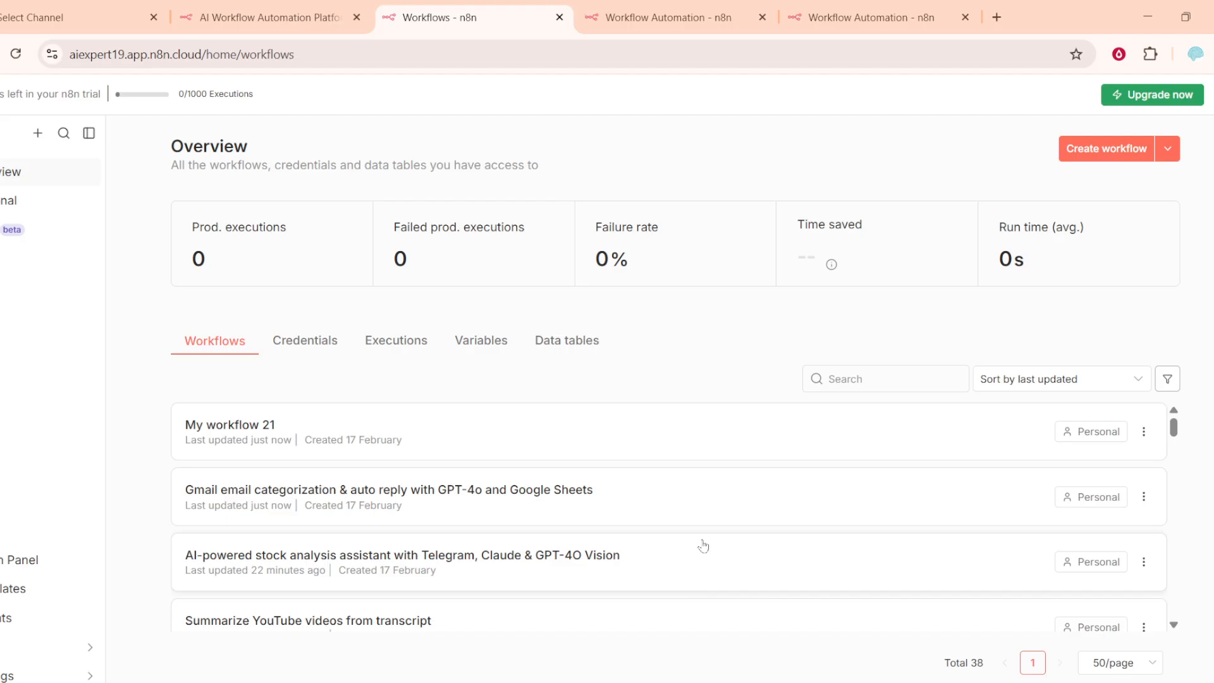
Step: Switch to Manychat, choose Instagram as the channel to connect, and expand the additional connection options
{"action": "left_click", "coordinate": [33, 9]}
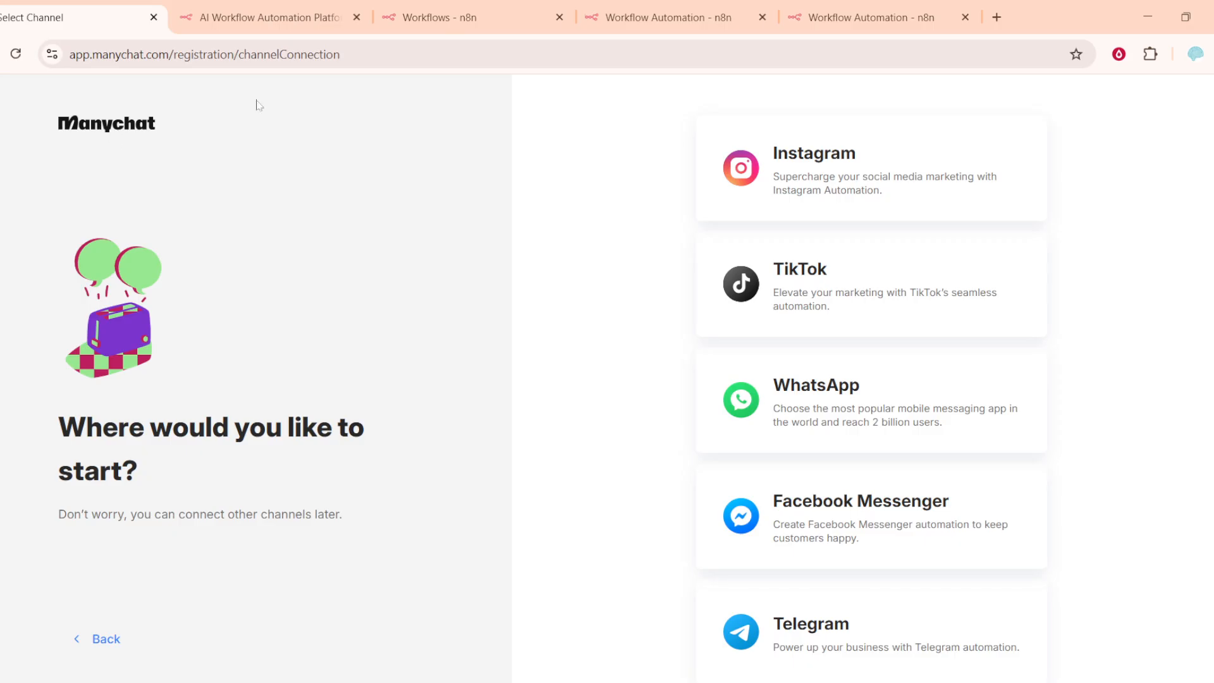
{"action": "left_click", "coordinate": [846, 181]}
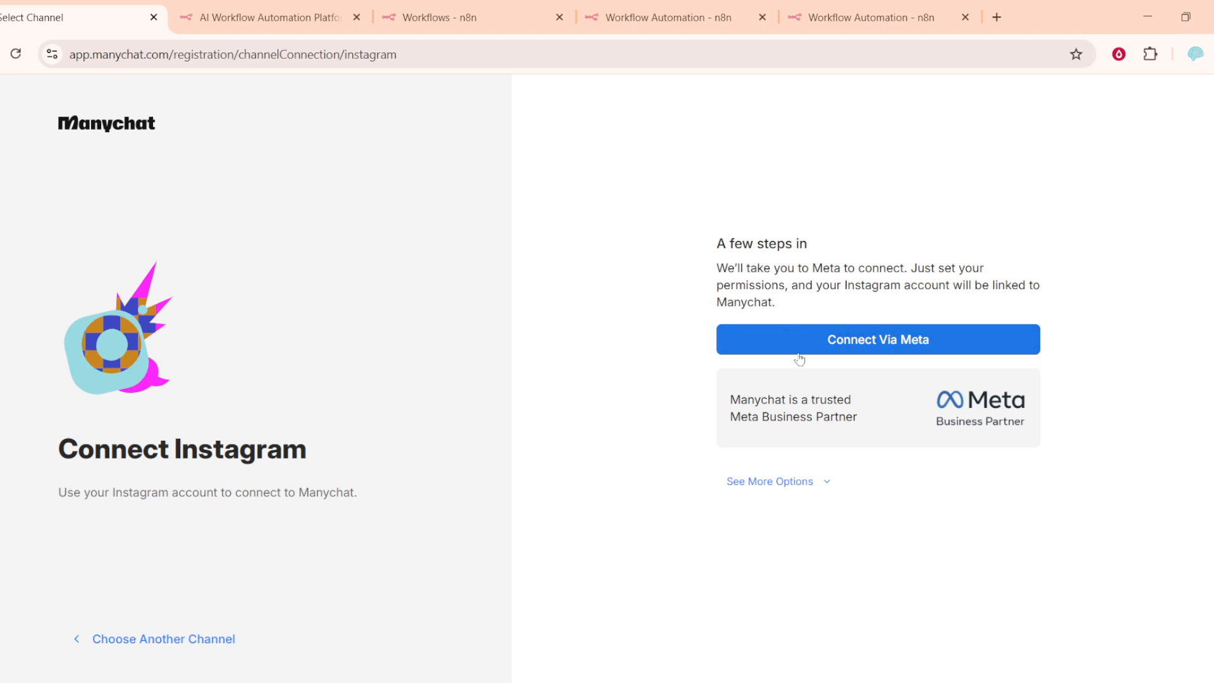
{"action": "left_click", "coordinate": [783, 484]}
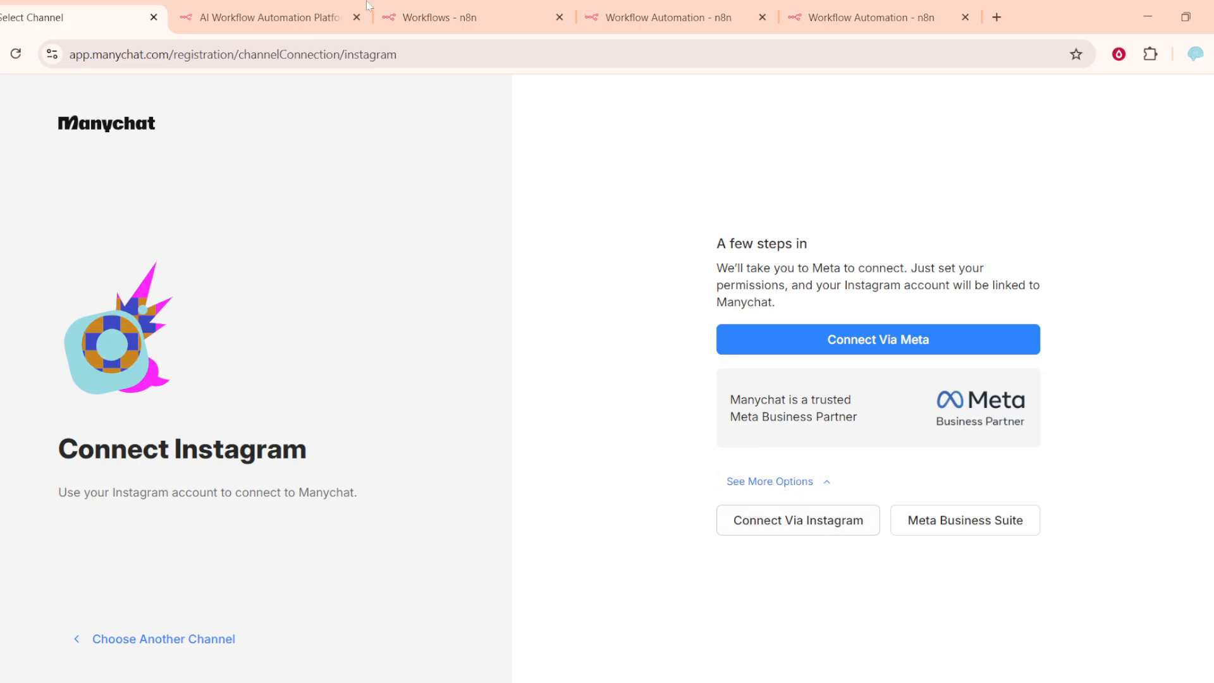
Step: Open the "Gmail email categorization & auto reply" workflow in n8n and shift the orange sticky note slightly right and down
{"action": "left_click", "coordinate": [429, 6]}
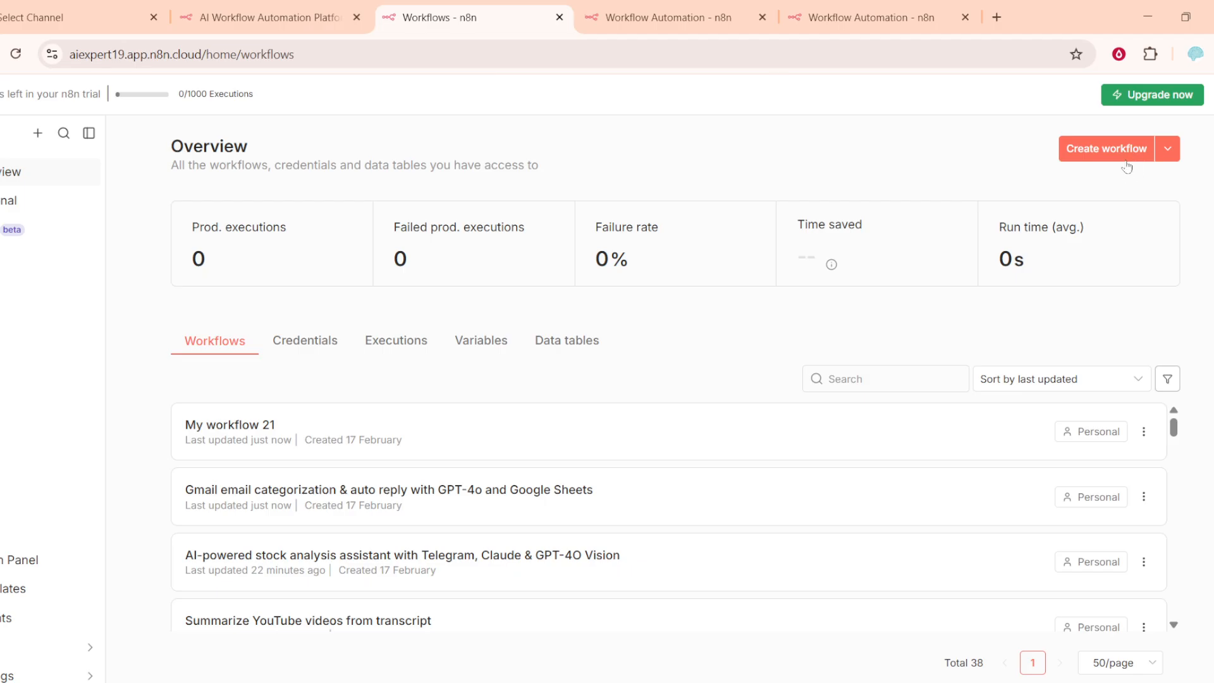
{"action": "left_click", "coordinate": [655, 7]}
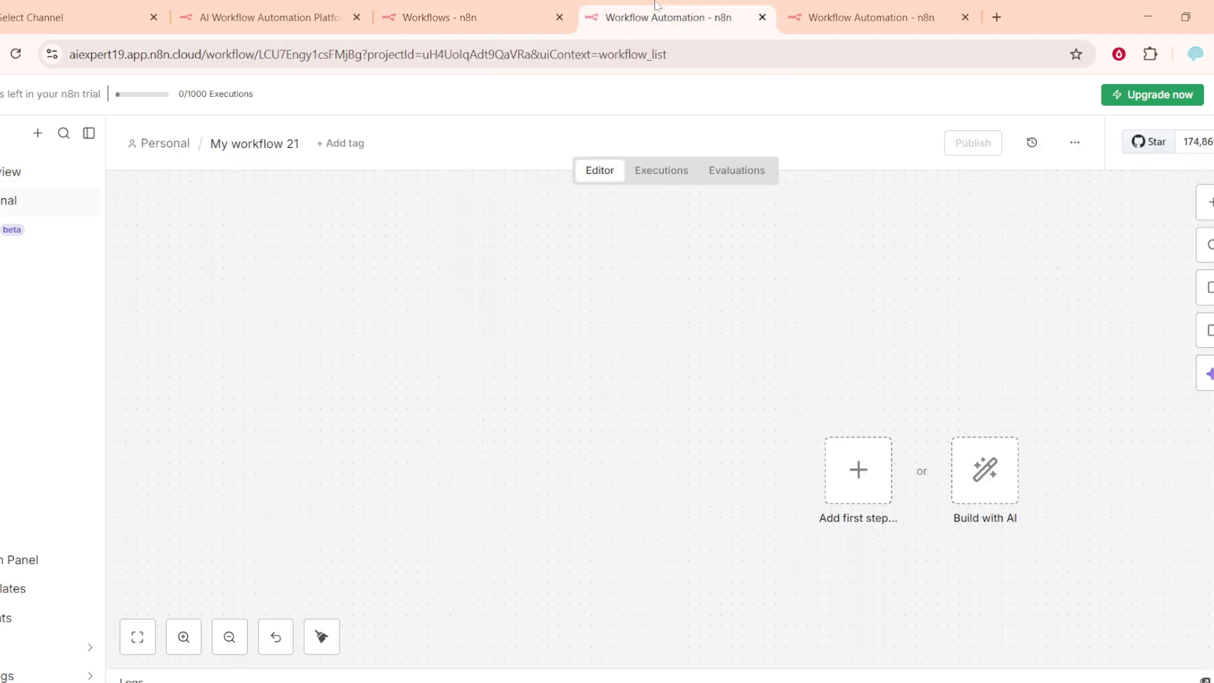
{"action": "left_click", "coordinate": [875, 17]}
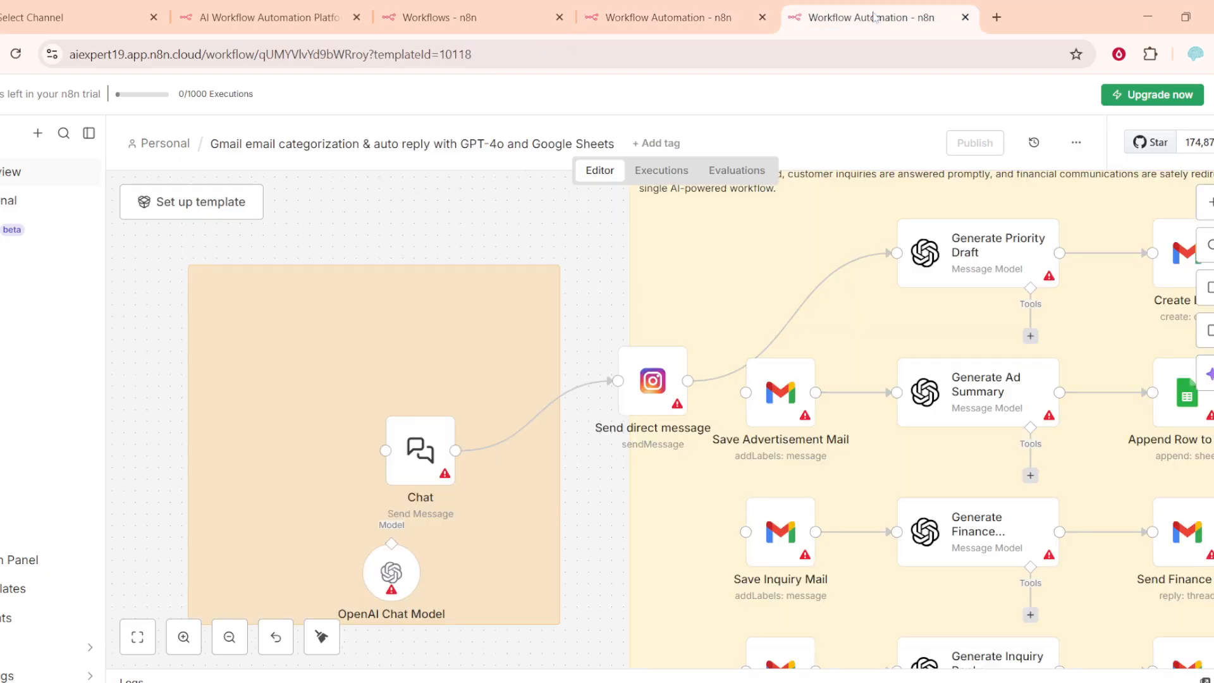
{"action": "mouse_move", "coordinate": [414, 484]}
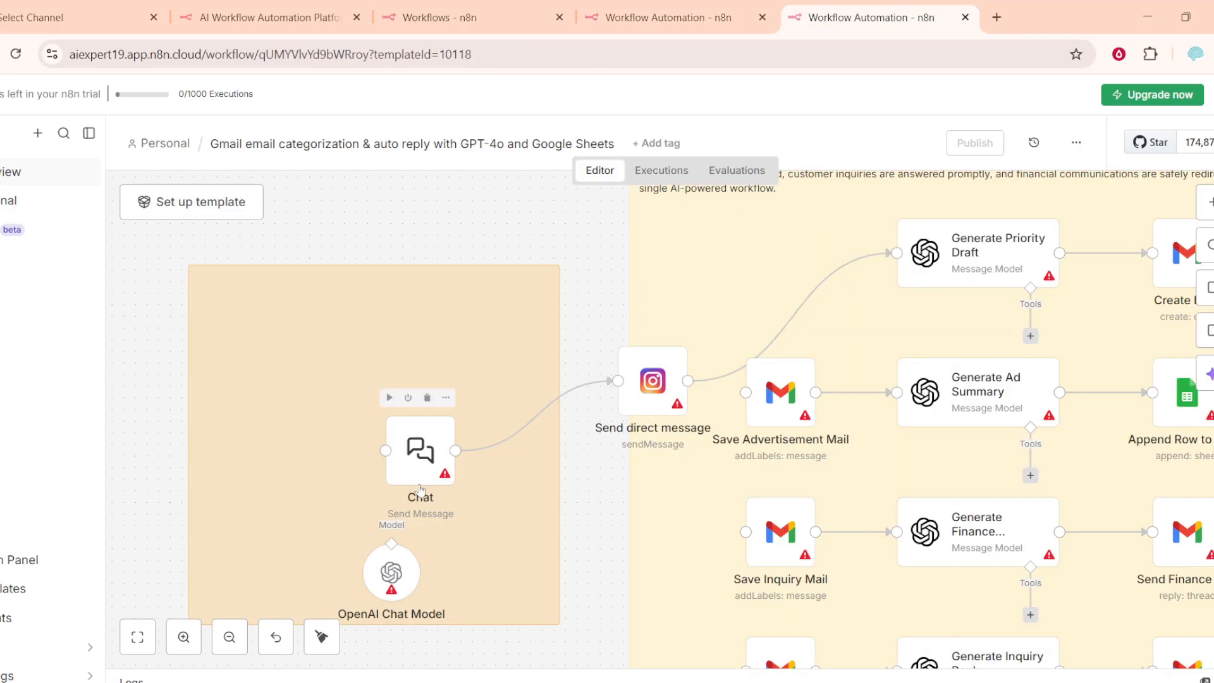
{"action": "scroll", "coordinate": [411, 476], "scroll_direction": "down", "scroll_amount": 2}
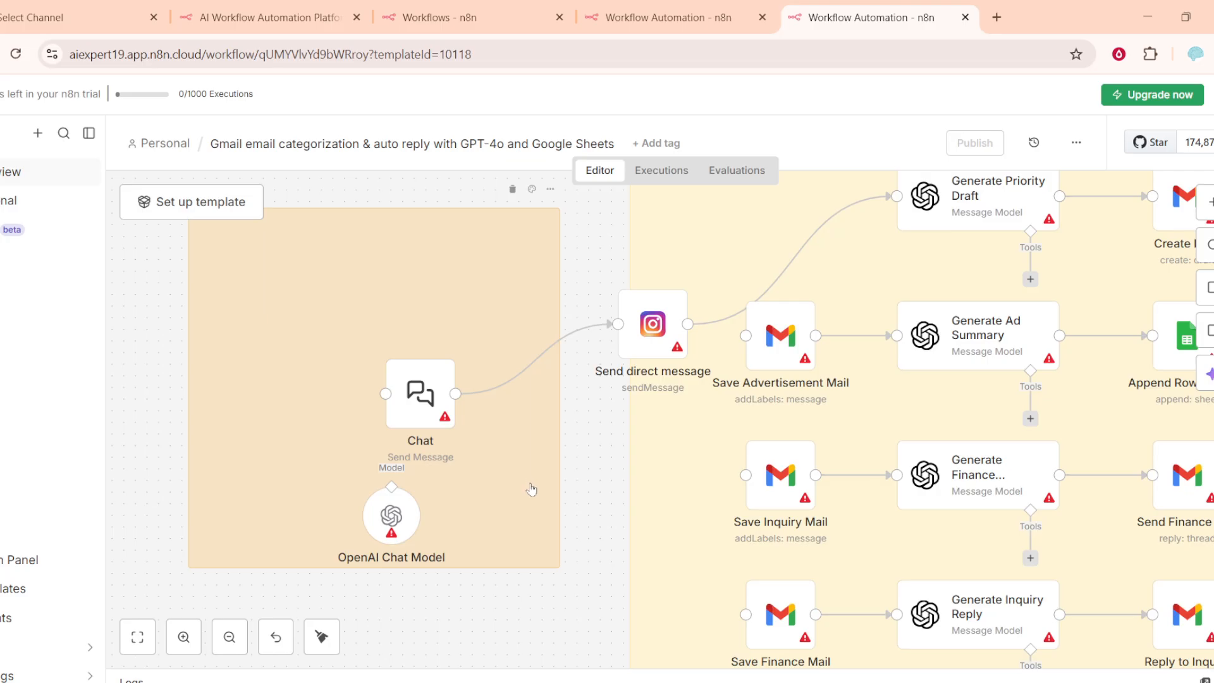
{"action": "left_click_drag", "start_coordinate": [527, 495], "coordinate": [570, 511]}
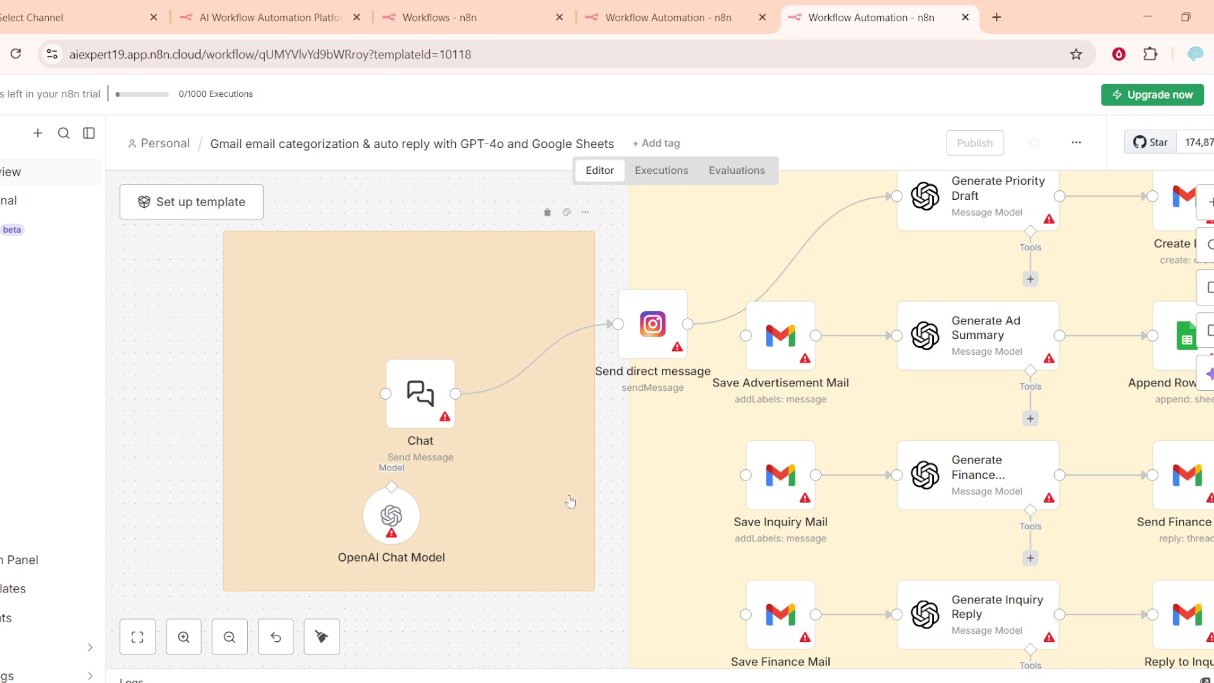
Step: Insert a "When executed by another workflow" trigger on the connection between the Chat and Send direct message nodes
{"action": "left_click_drag", "start_coordinate": [617, 495], "coordinate": [531, 351]}
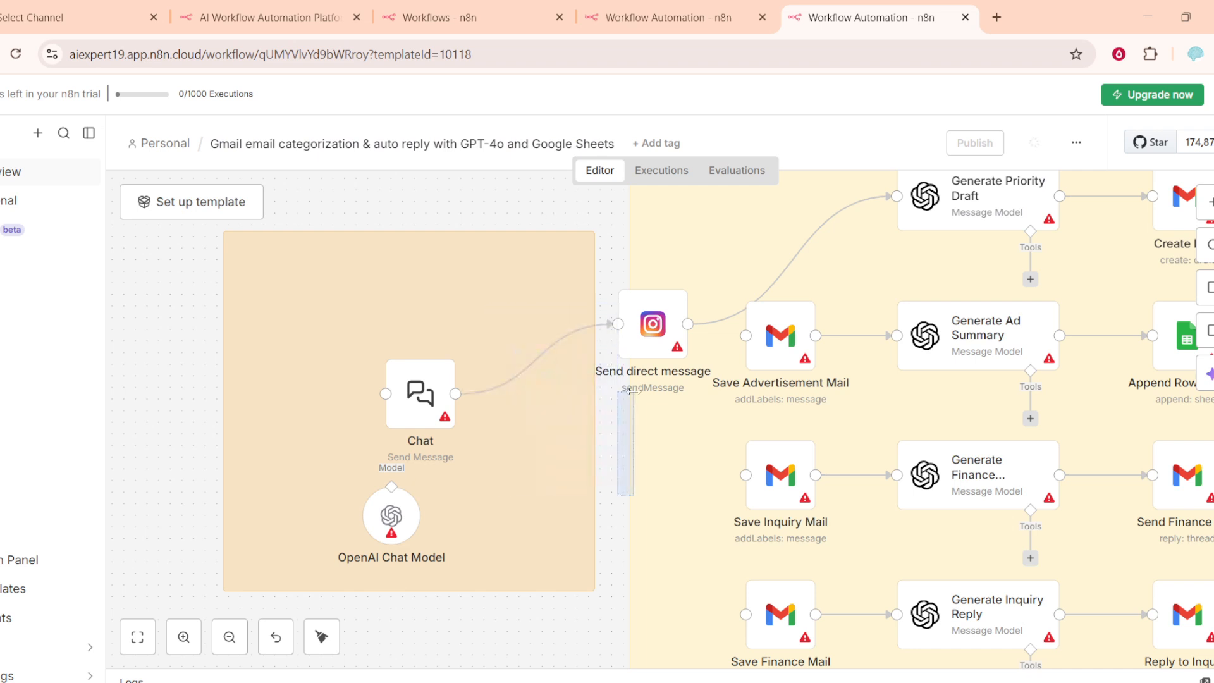
{"action": "left_click", "coordinate": [525, 359]}
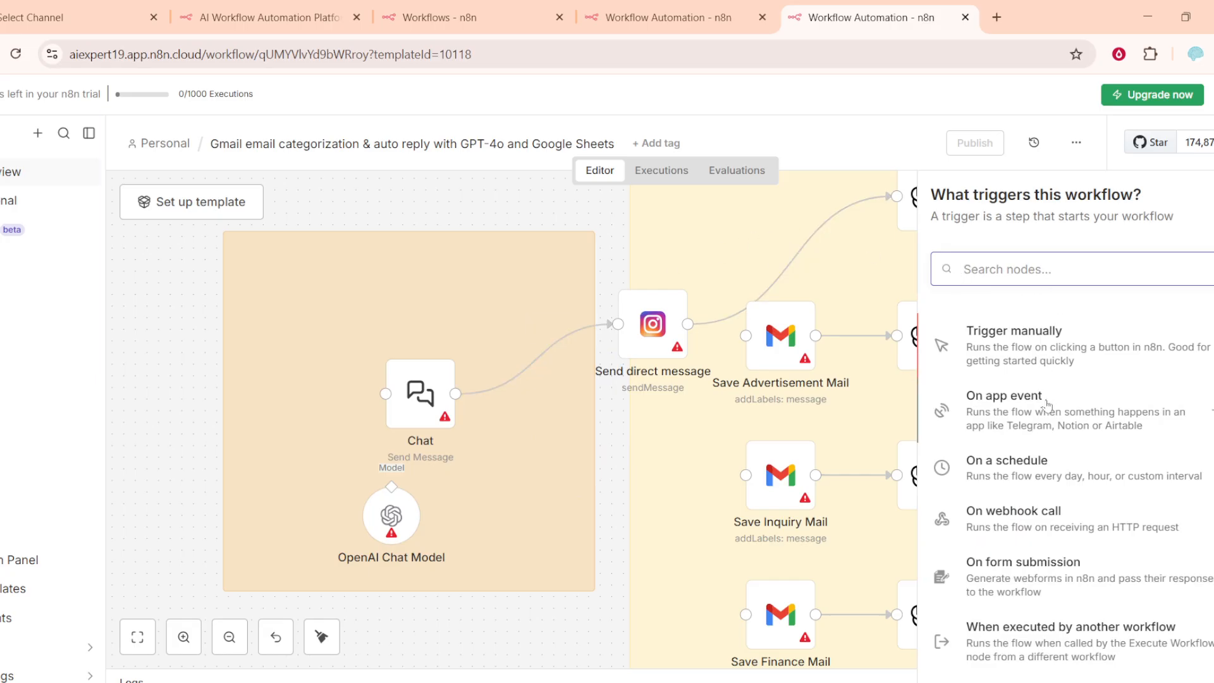
{"action": "scroll", "coordinate": [1043, 411], "scroll_direction": "down", "scroll_amount": 3}
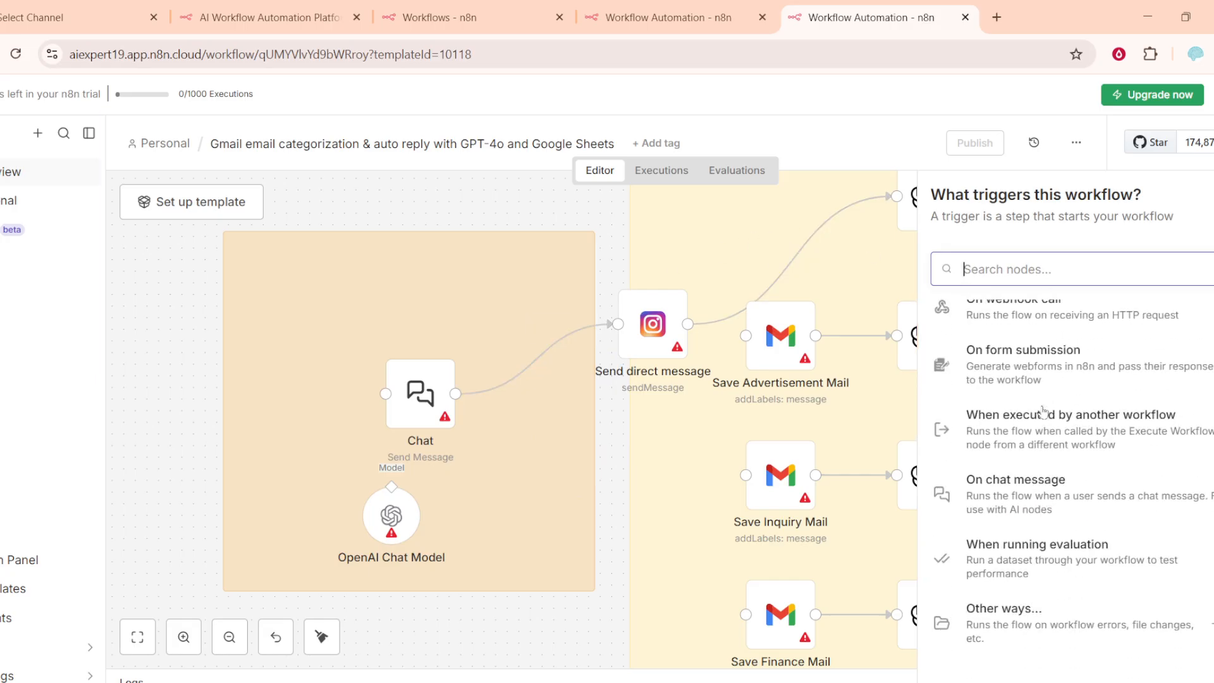
{"action": "left_click", "coordinate": [1007, 437]}
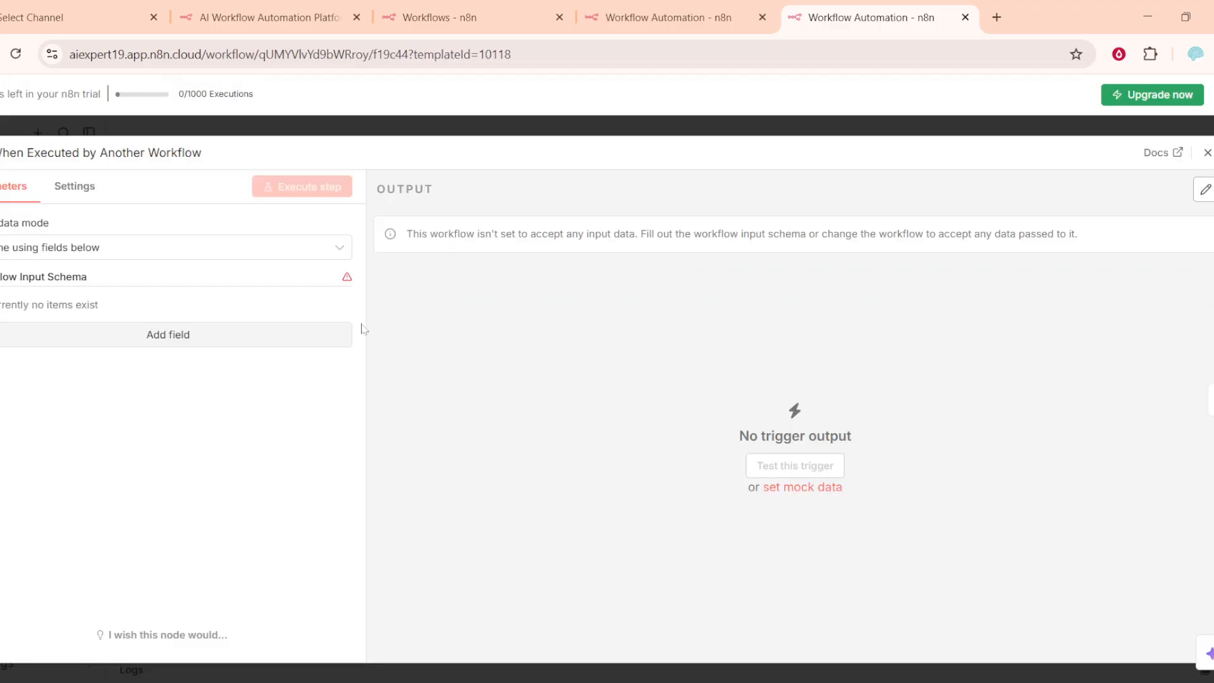
Step: Set the trigger's input data mode to "Define using JSON example" and return to the canvas
{"action": "left_click", "coordinate": [56, 248]}
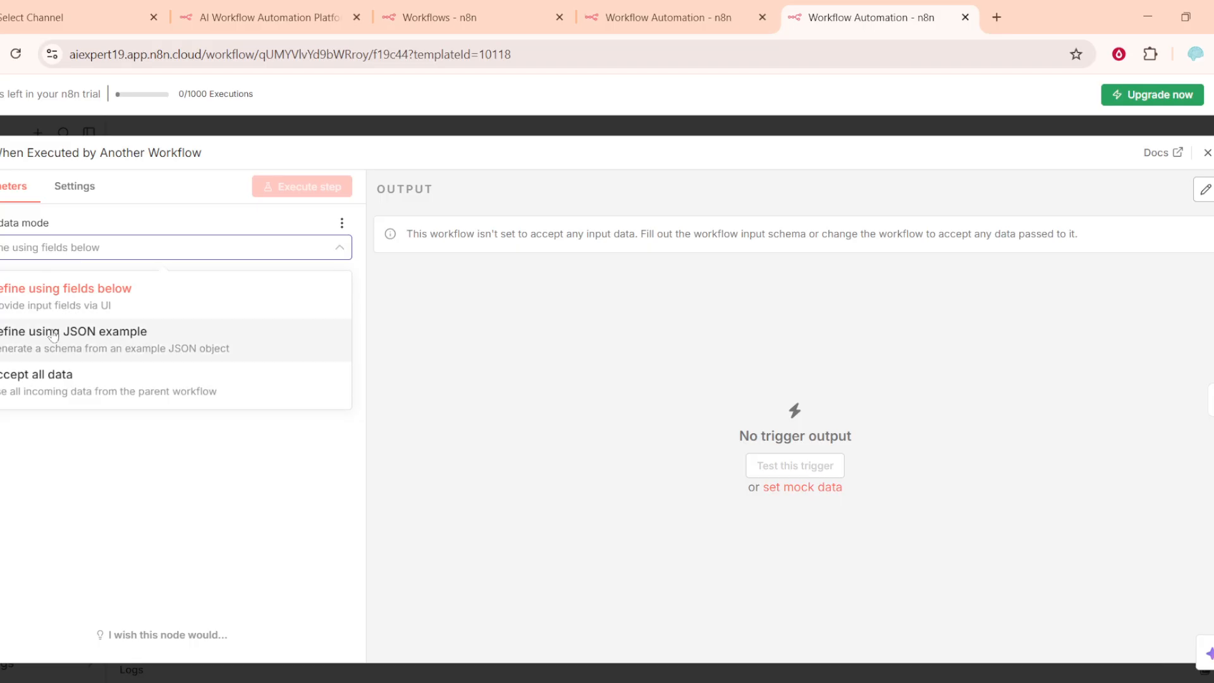
{"action": "left_click", "coordinate": [56, 330]}
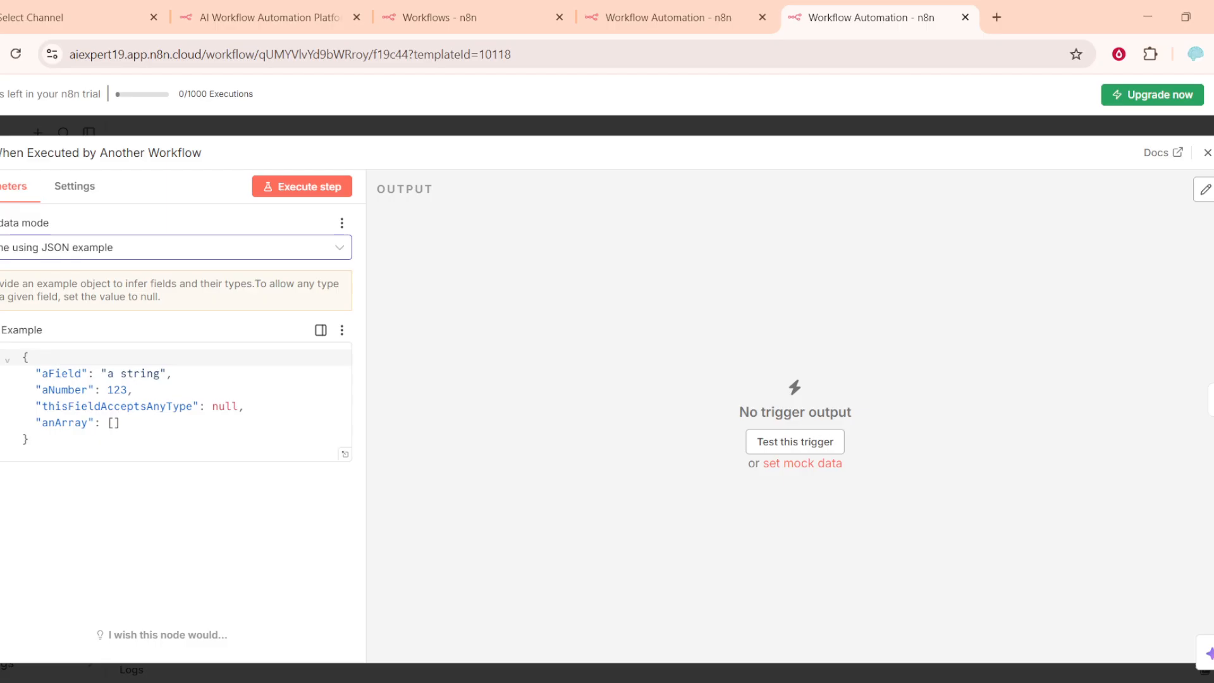
{"action": "left_click", "coordinate": [1204, 153]}
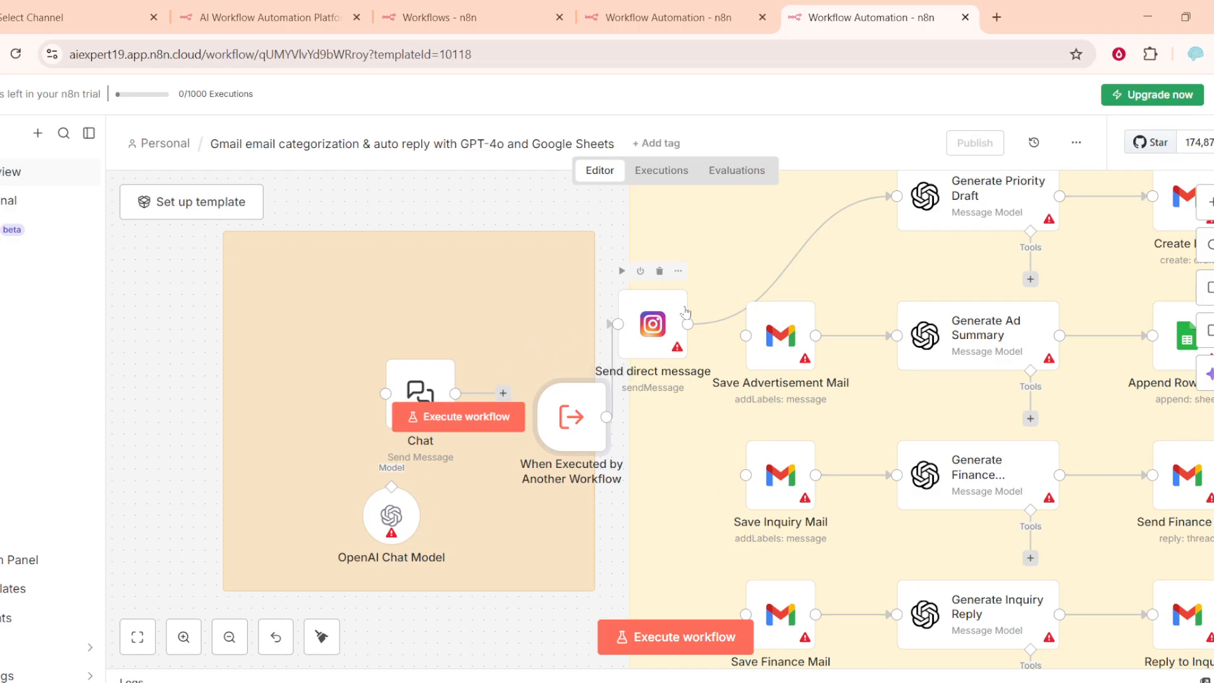
Step: Insert an "On webhook call" trigger on the connection between Send direct message and Generate Priority Draft
{"action": "mouse_move", "coordinate": [798, 291]}
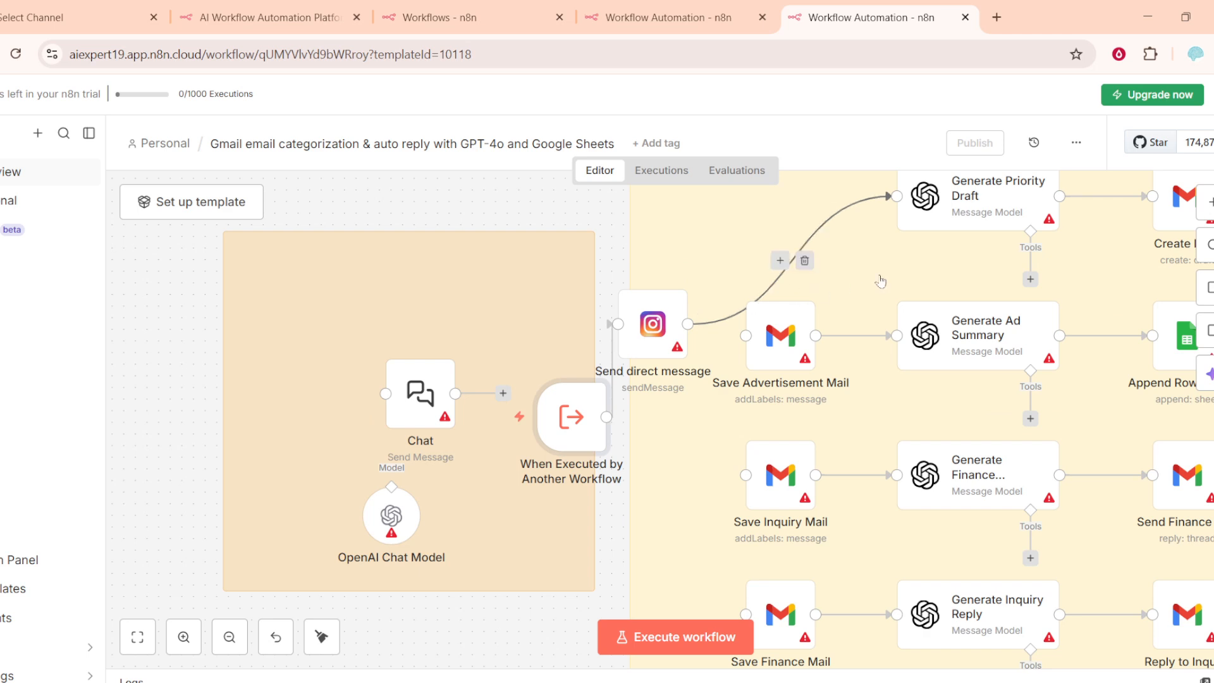
{"action": "left_click", "coordinate": [781, 260]}
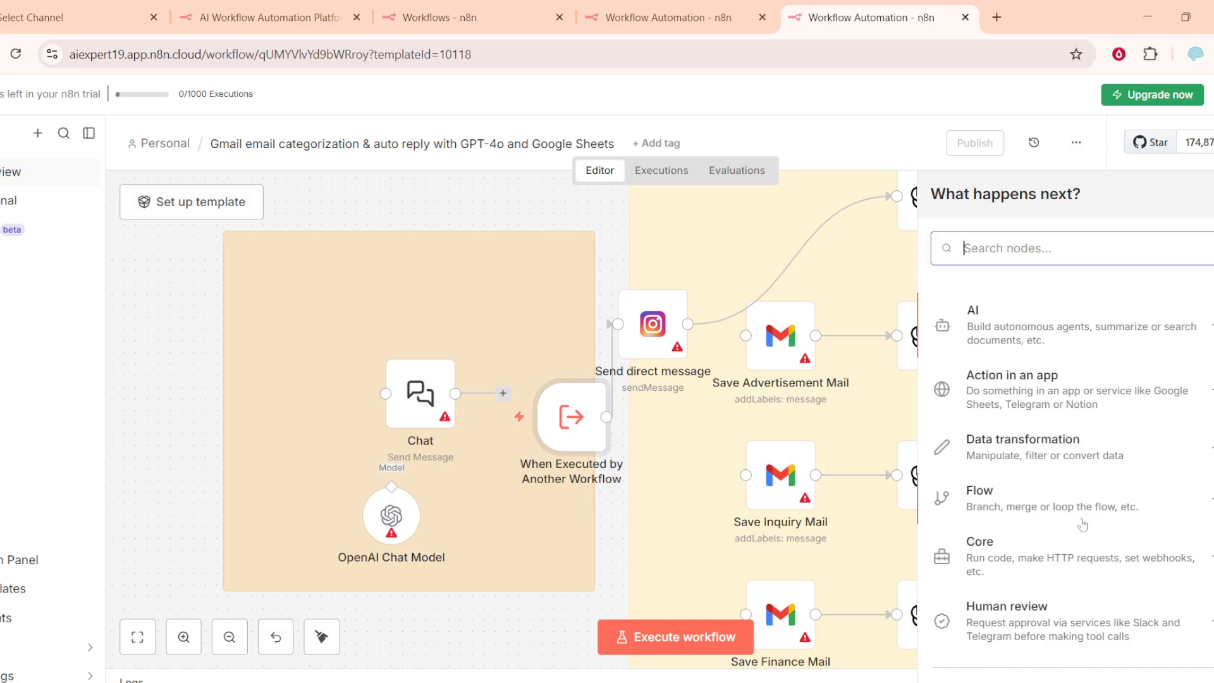
{"action": "scroll", "coordinate": [1059, 557], "scroll_direction": "down", "scroll_amount": 2}
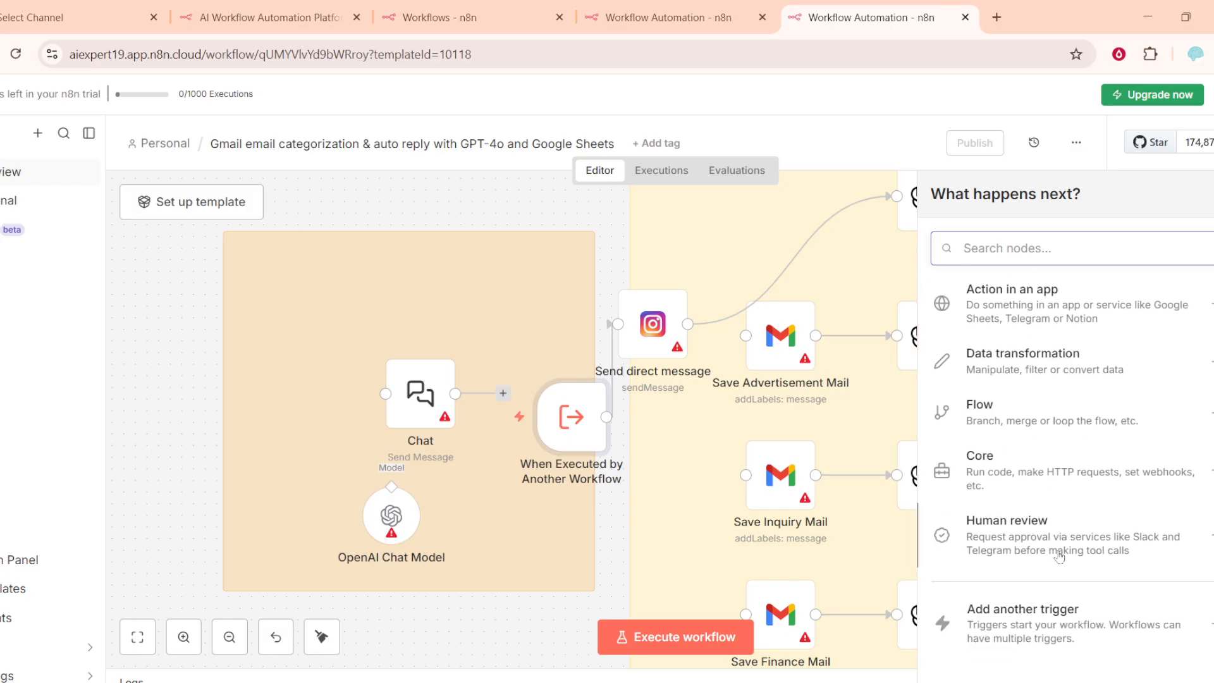
{"action": "scroll", "coordinate": [1064, 548], "scroll_direction": "up", "scroll_amount": 2}
{"action": "left_click", "coordinate": [1072, 488]}
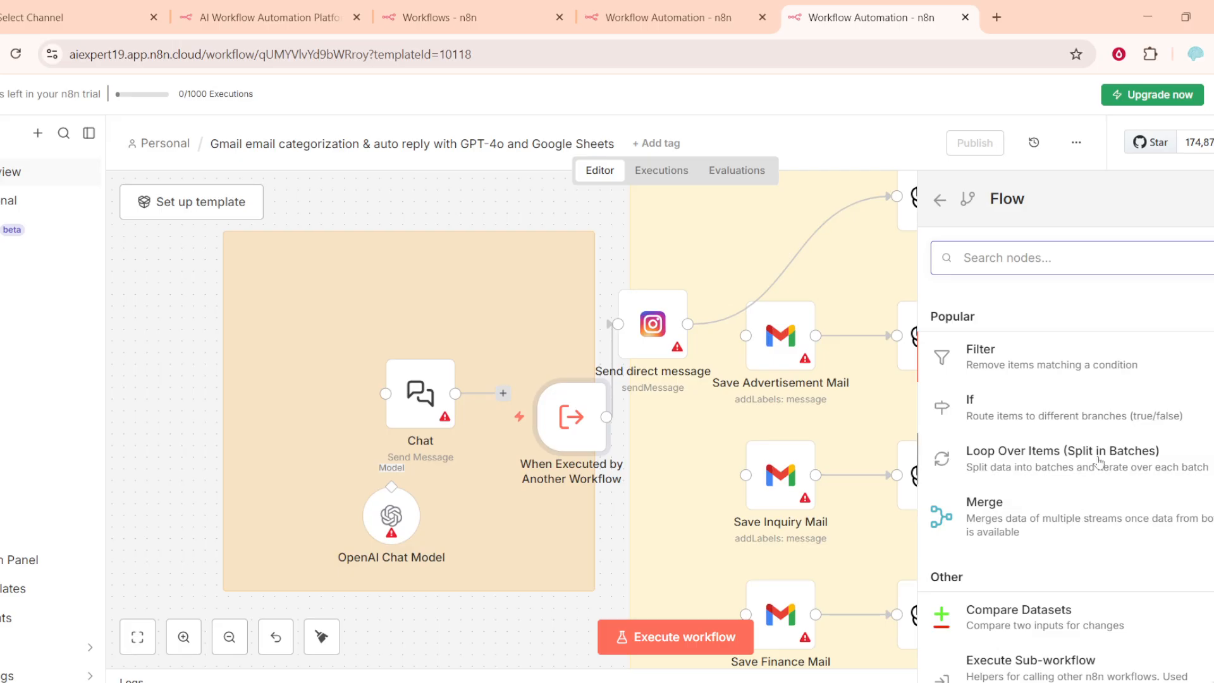
{"action": "scroll", "coordinate": [1099, 461], "scroll_direction": "down", "scroll_amount": 3}
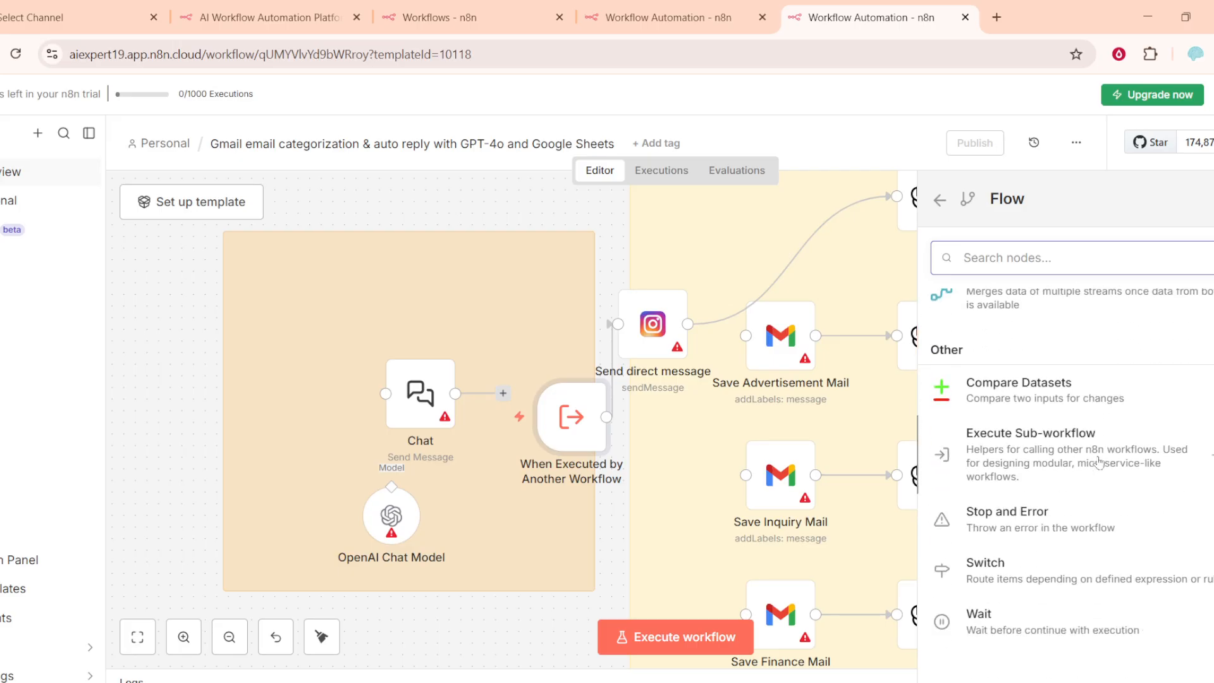
{"action": "scroll", "coordinate": [1099, 462], "scroll_direction": "up", "scroll_amount": 3}
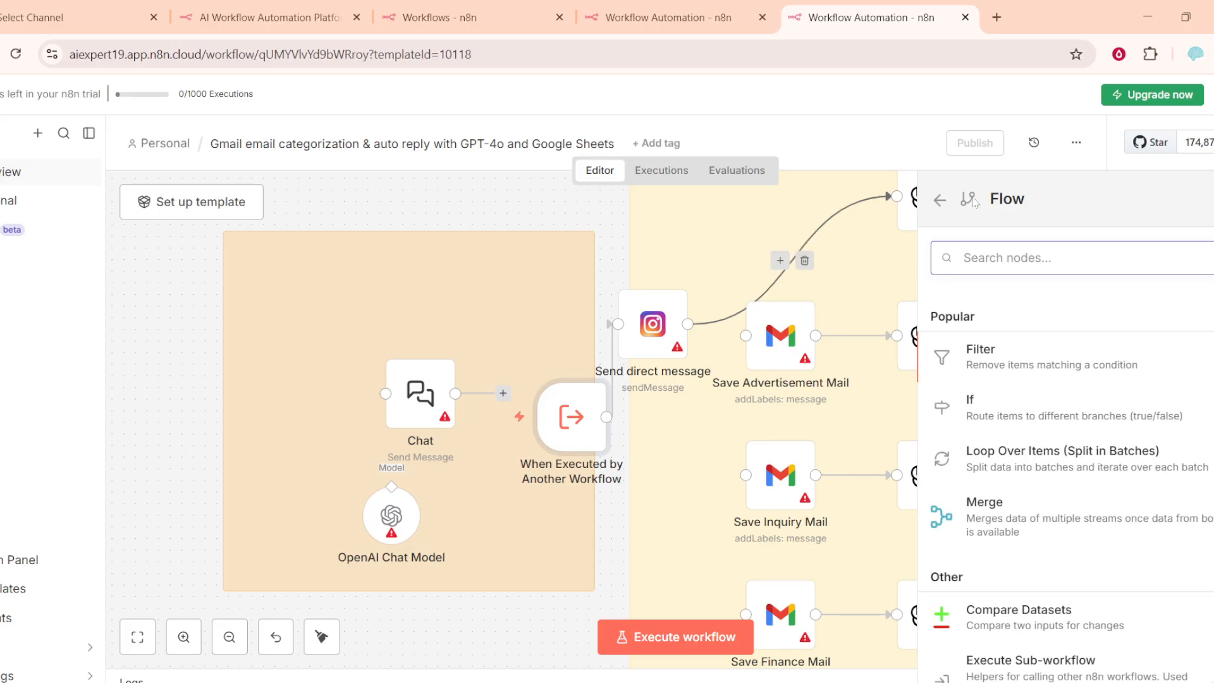
{"action": "left_click", "coordinate": [940, 200]}
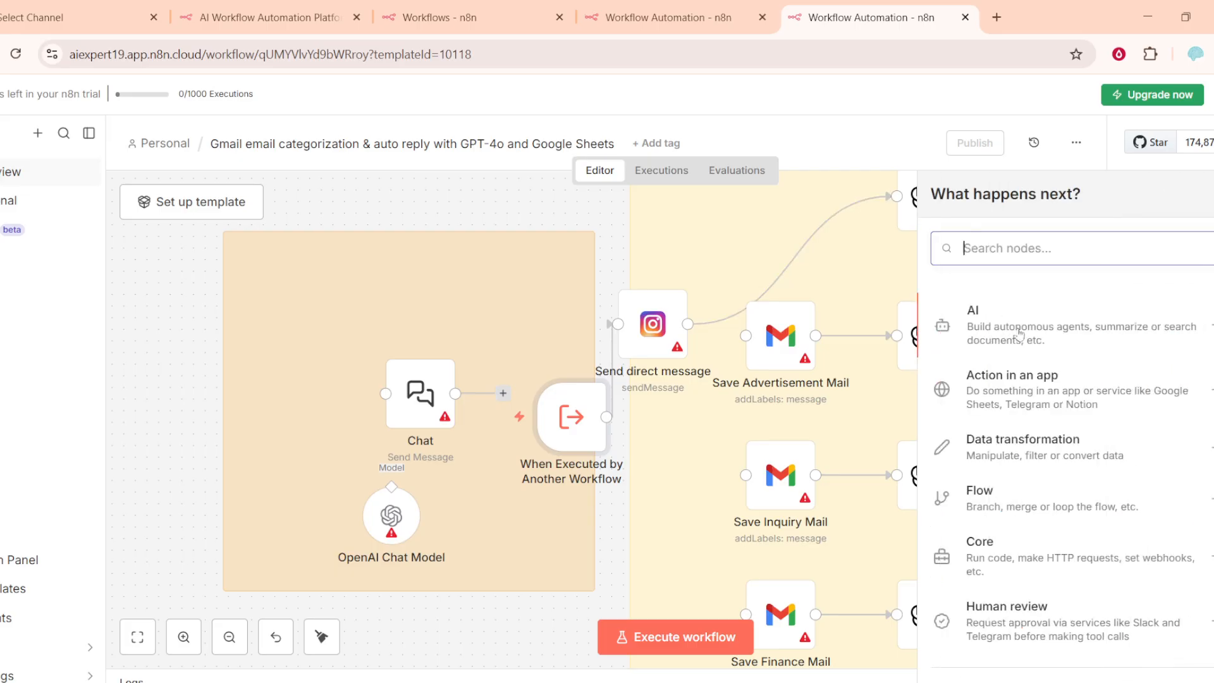
{"action": "scroll", "coordinate": [1046, 675], "scroll_direction": "down", "scroll_amount": 1}
{"action": "left_click", "coordinate": [1046, 667]}
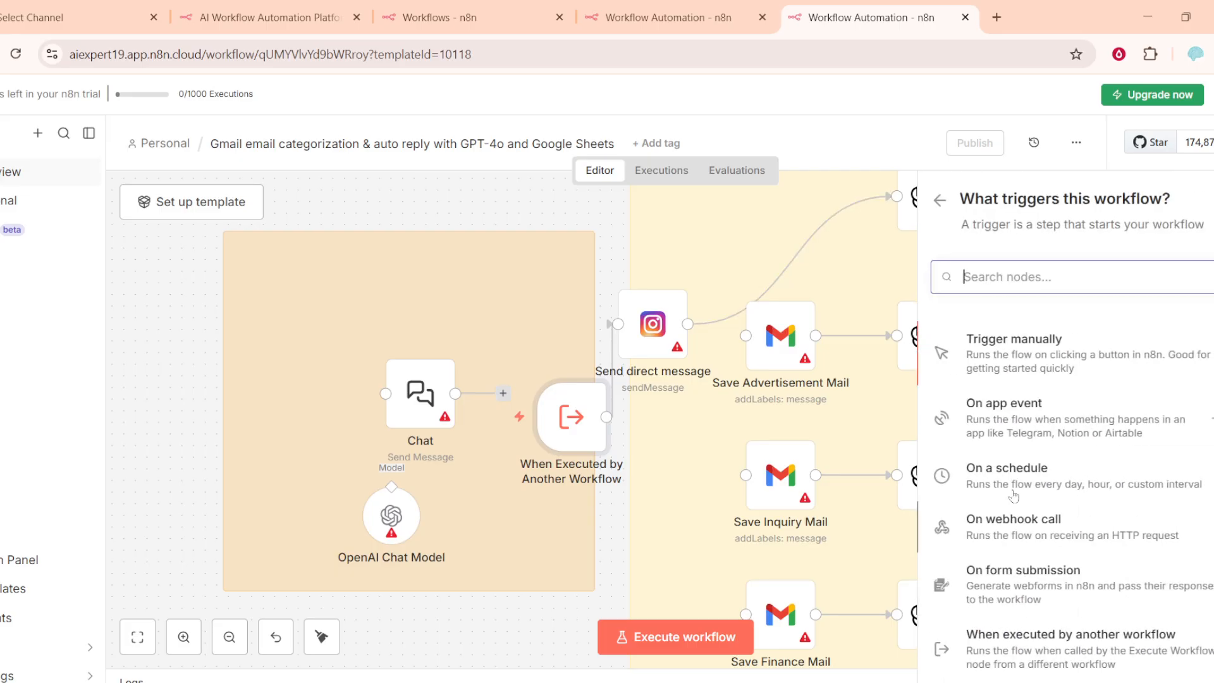
{"action": "left_click", "coordinate": [1018, 530]}
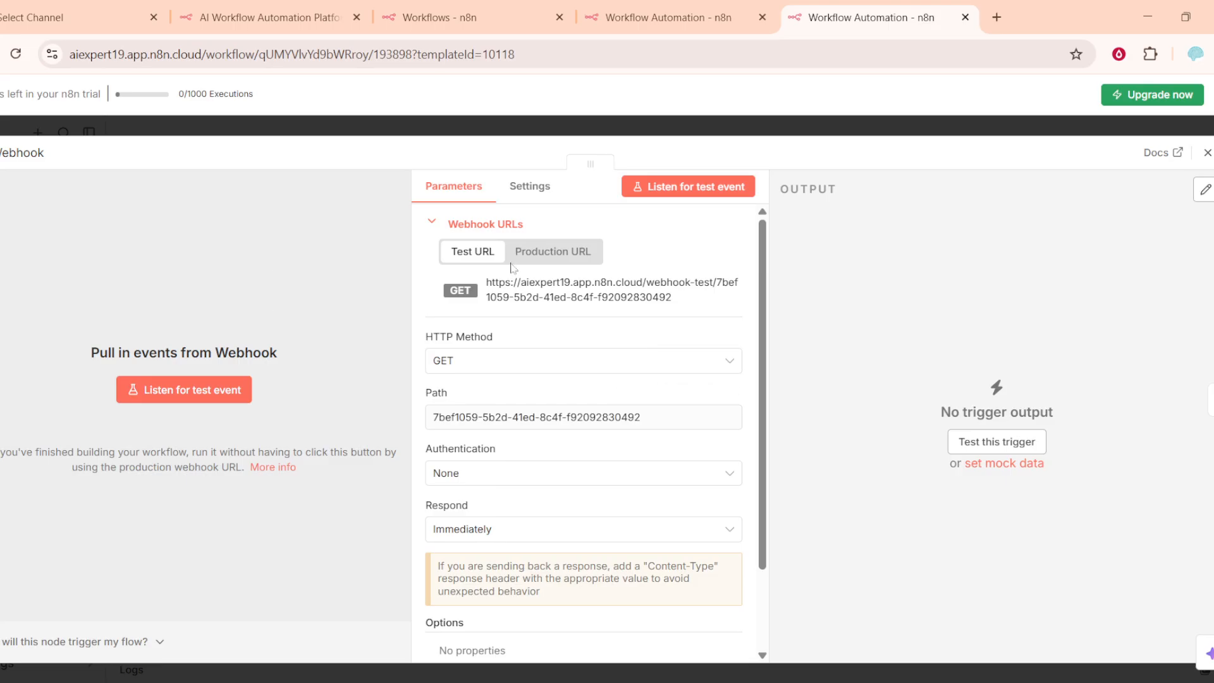
Step: Copy the Webhook node's test URL, review its remaining parameters and return to the canvas
{"action": "left_click", "coordinate": [556, 297]}
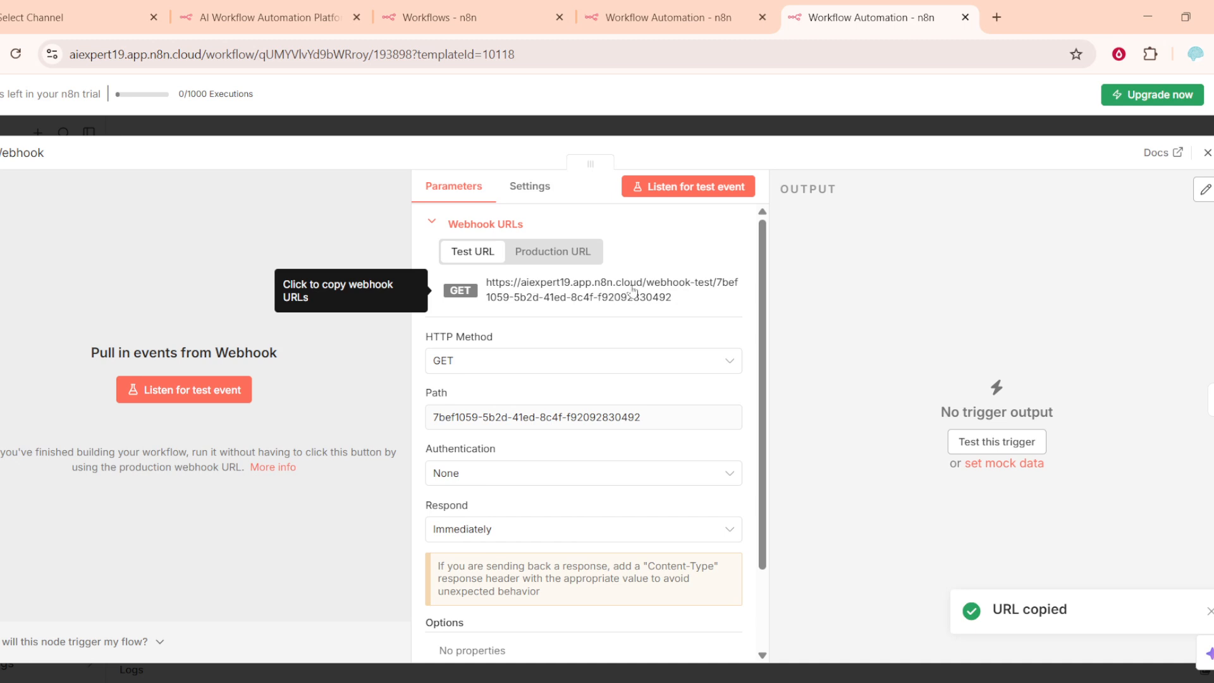
{"action": "scroll", "coordinate": [632, 336], "scroll_direction": "down", "scroll_amount": 2}
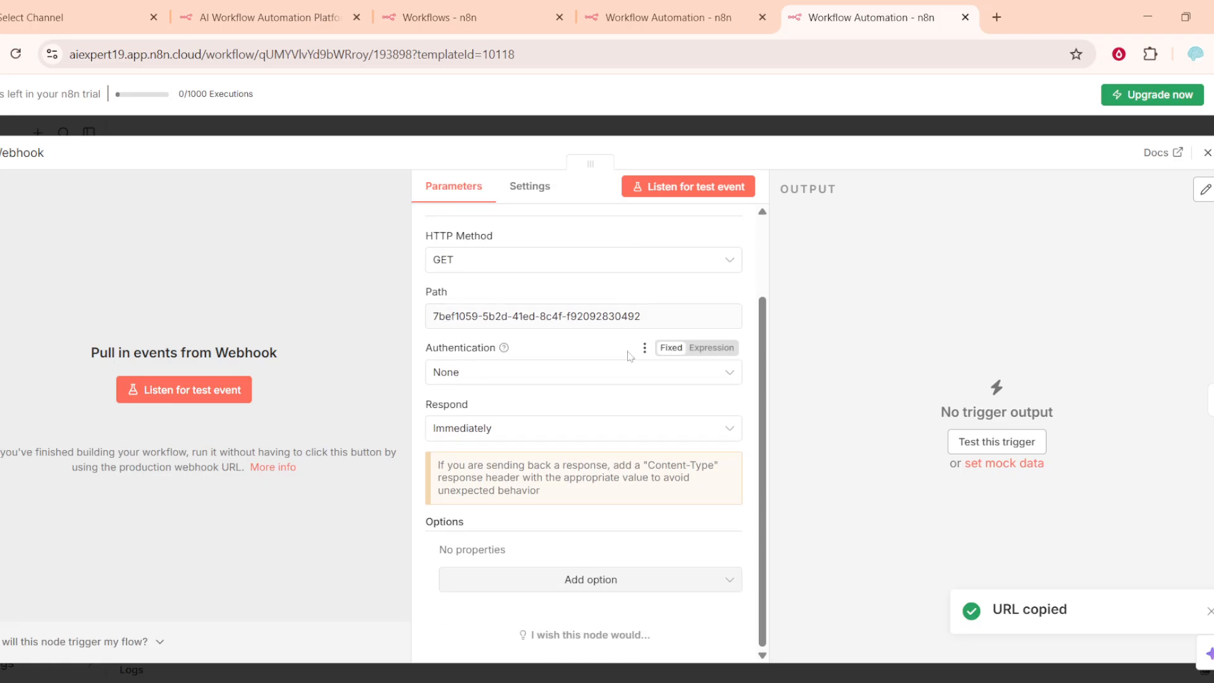
{"action": "left_click", "coordinate": [1208, 153]}
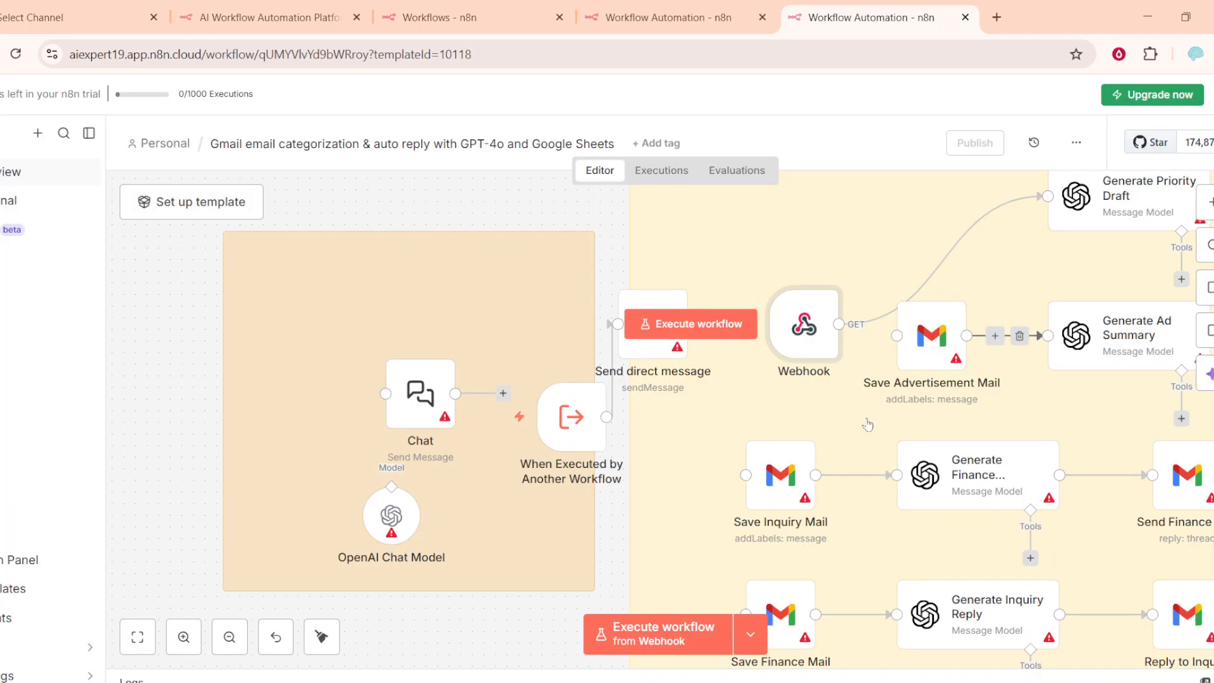
Step: Move the Webhook node and yellow sticky note slightly up, and check the node categories available after Send direct message
{"action": "left_click_drag", "start_coordinate": [866, 424], "coordinate": [881, 372]}
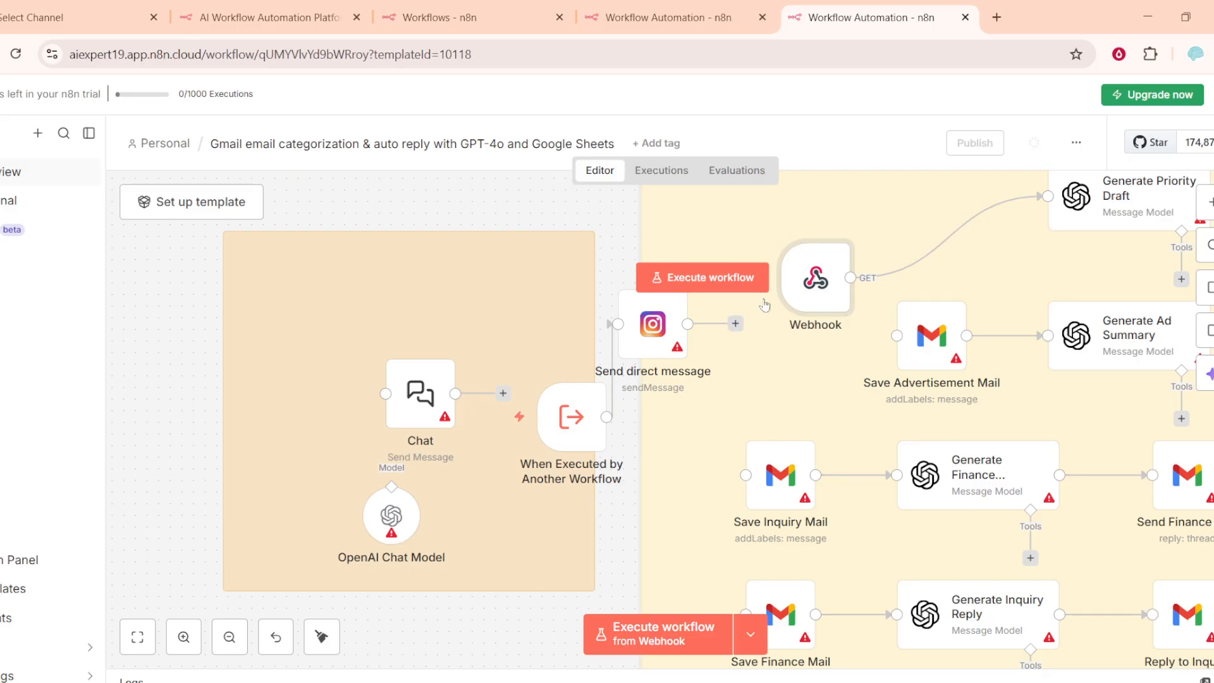
{"action": "mouse_move", "coordinate": [790, 298]}
{"action": "left_click", "coordinate": [737, 324]}
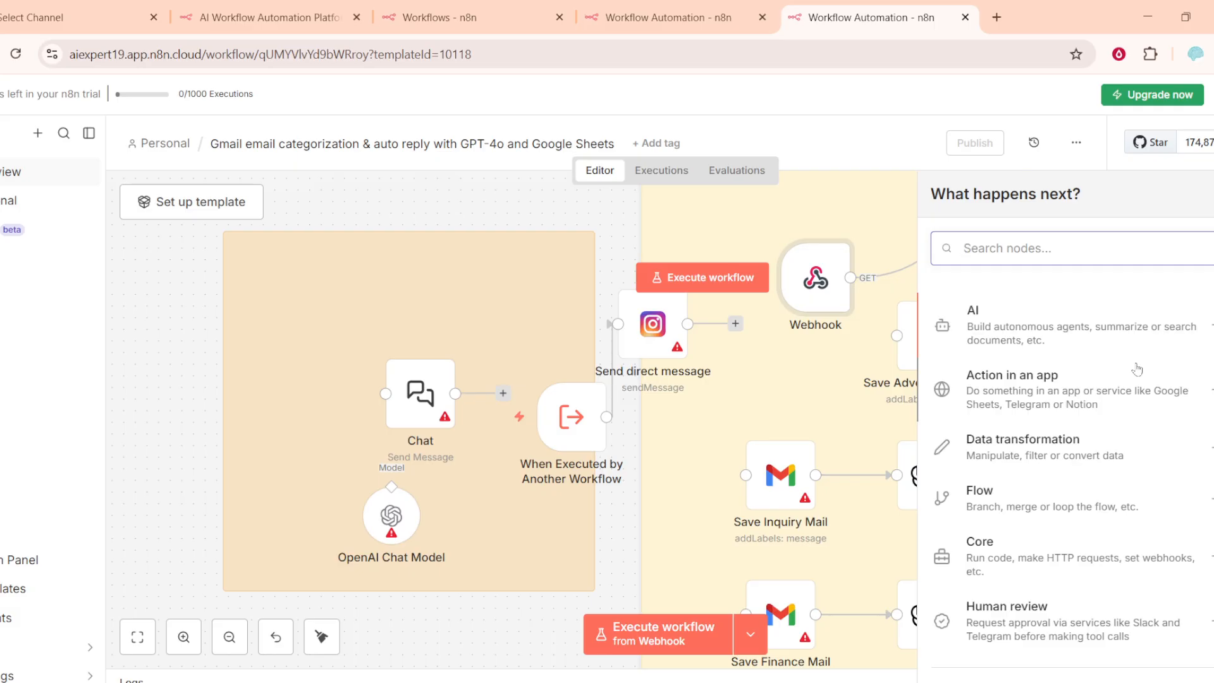
{"action": "left_click", "coordinate": [816, 403]}
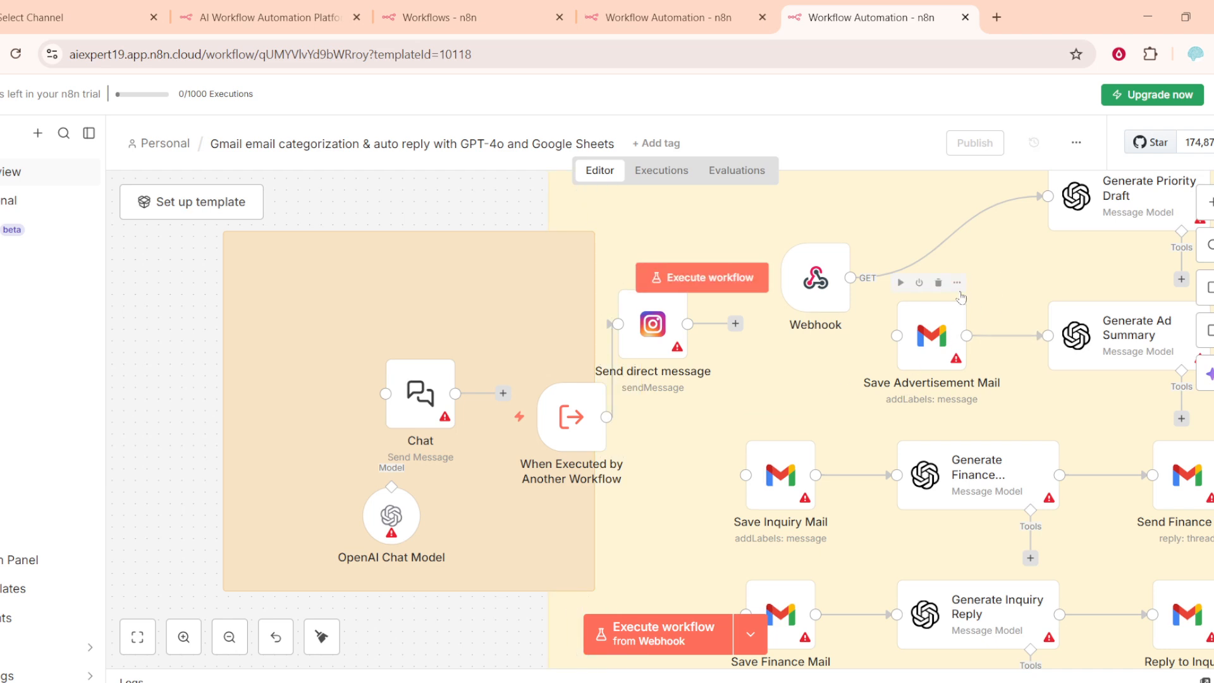
Step: Reposition the Save Advertisement Mail node below the Webhook node and extend the yellow sticky note's area toward the orange note
{"action": "left_click_drag", "start_coordinate": [954, 330], "coordinate": [897, 377]}
{"action": "left_click_drag", "start_coordinate": [1013, 321], "coordinate": [1010, 319]}
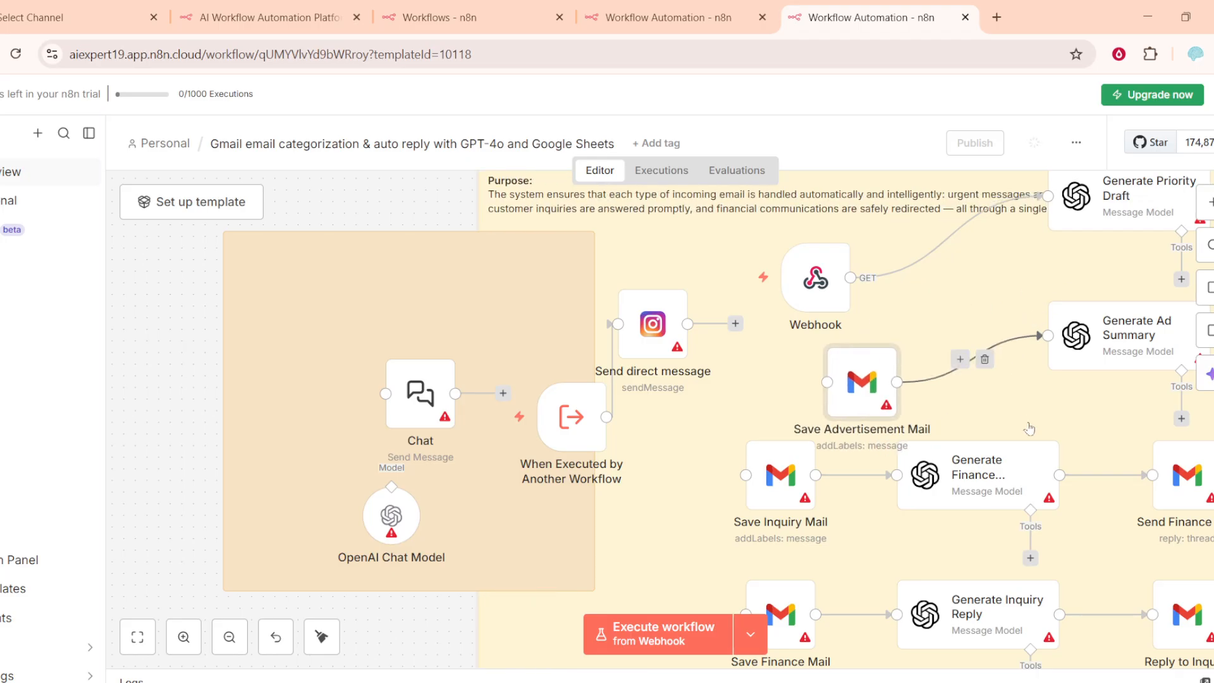
{"action": "scroll", "coordinate": [958, 517], "scroll_direction": "down", "scroll_amount": 3}
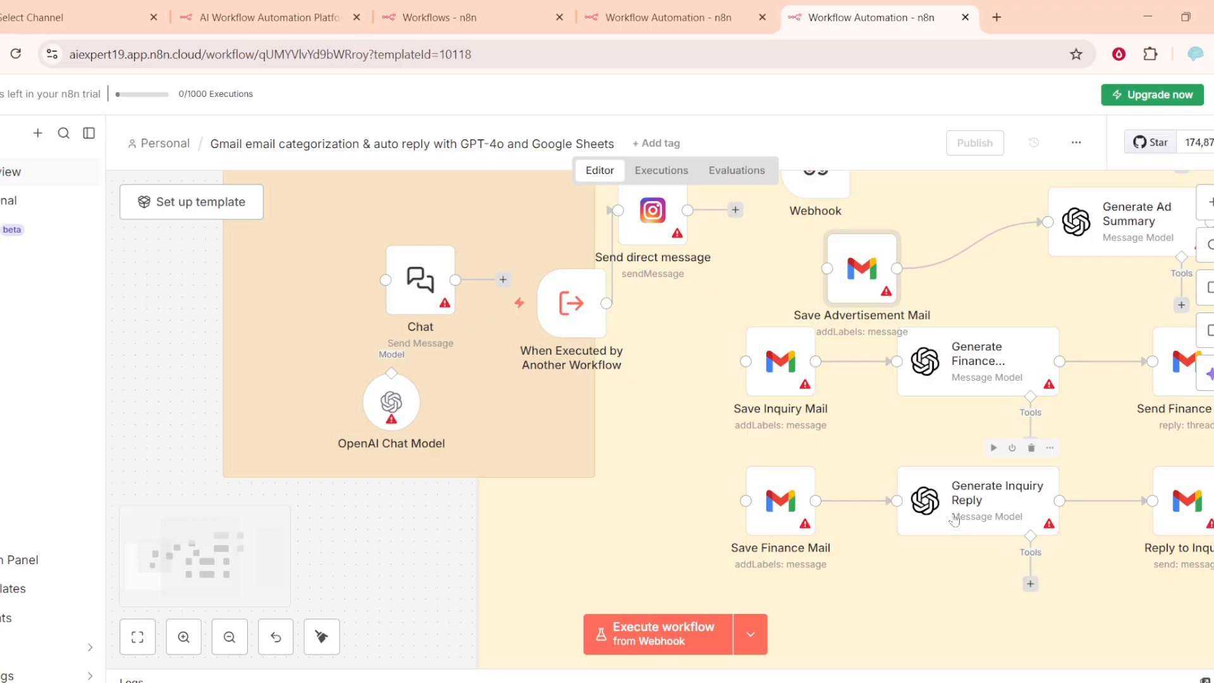
{"action": "left_click_drag", "start_coordinate": [910, 598], "coordinate": [848, 607]}
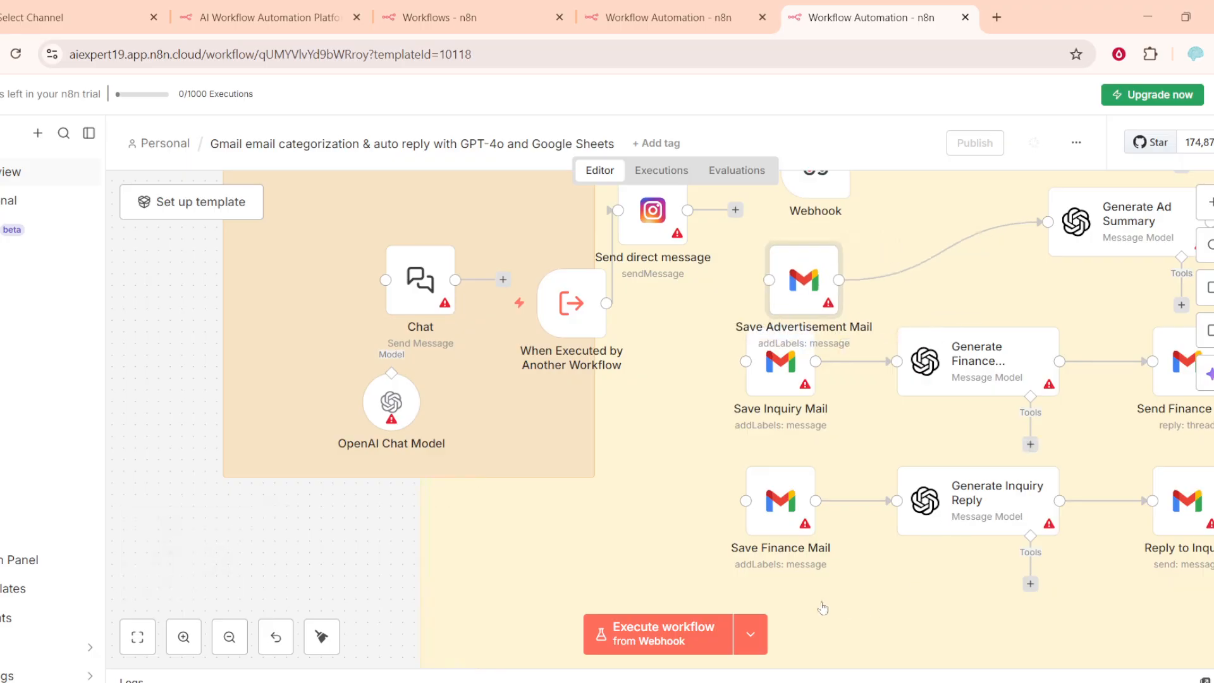
{"action": "left_click_drag", "start_coordinate": [799, 276], "coordinate": [857, 253]}
Step: Fit the whole workflow in view at 80% page zoom and examine the arrangement of its nodes
{"action": "left_click_drag", "start_coordinate": [379, 608], "coordinate": [165, 590]}
{"action": "left_click", "coordinate": [137, 636]}
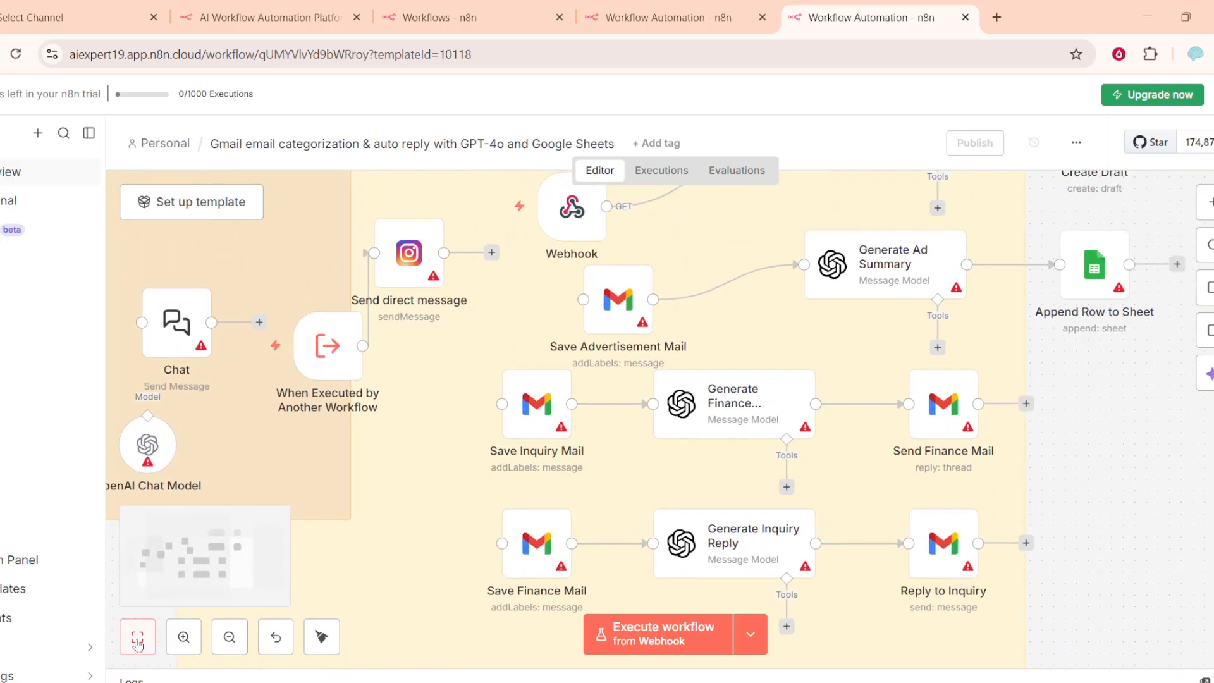
{"action": "key", "text": "ctrl+minus"}
{"action": "scroll", "coordinate": [377, 517], "scroll_direction": "down", "scroll_amount": 3}
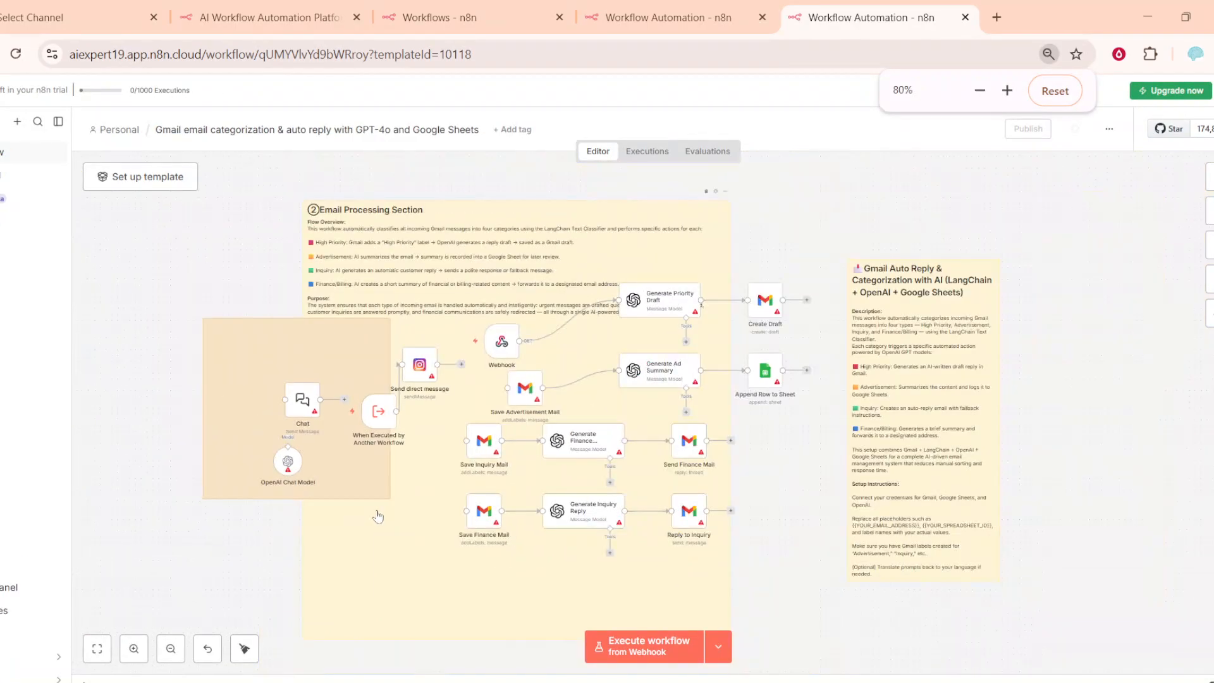
{"action": "scroll", "coordinate": [390, 509], "scroll_direction": "up", "scroll_amount": 2}
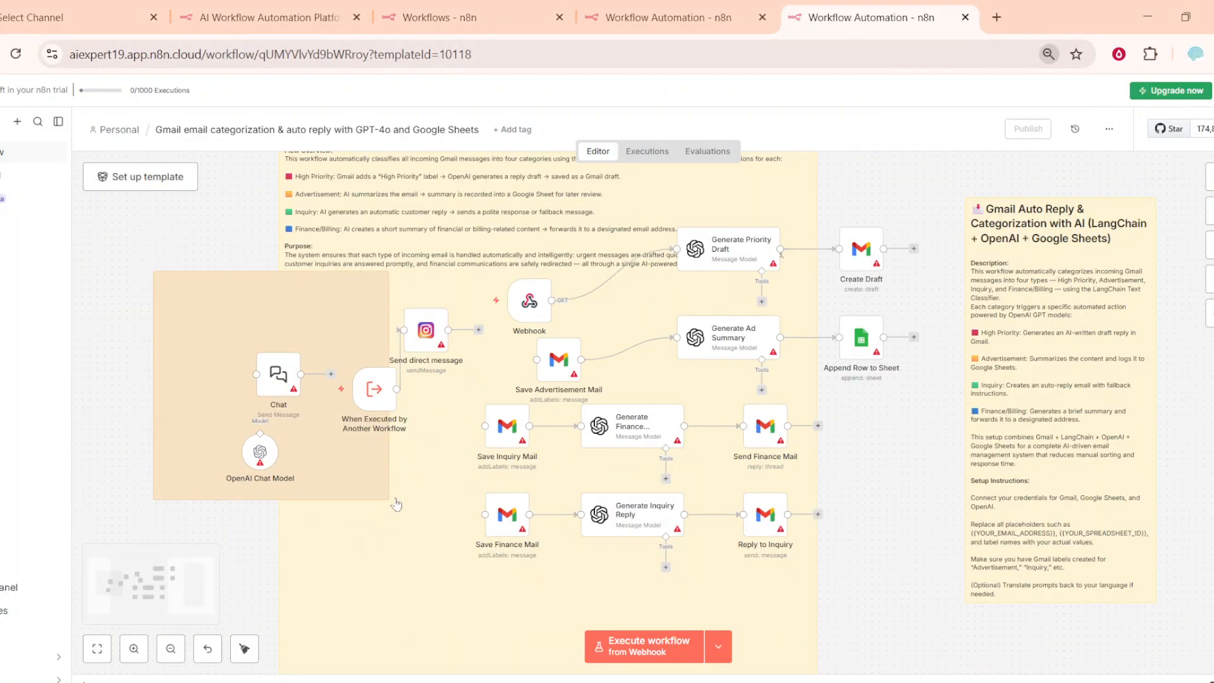
{"action": "scroll", "coordinate": [395, 505], "scroll_direction": "up", "scroll_amount": 2}
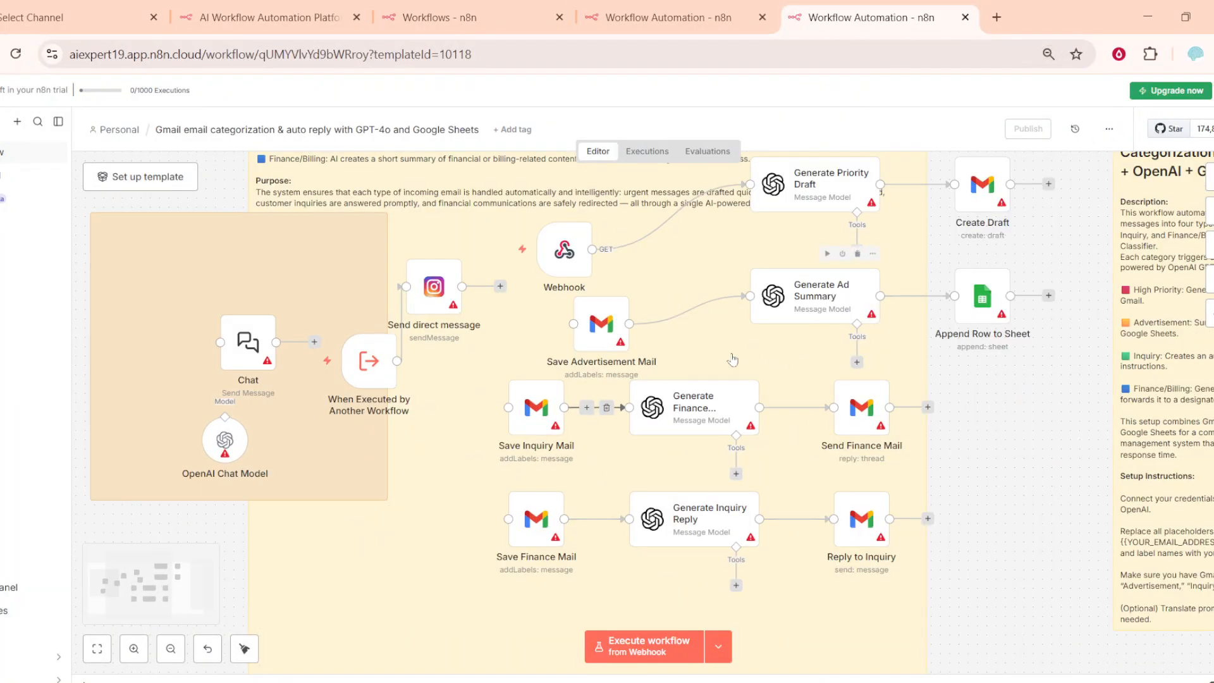